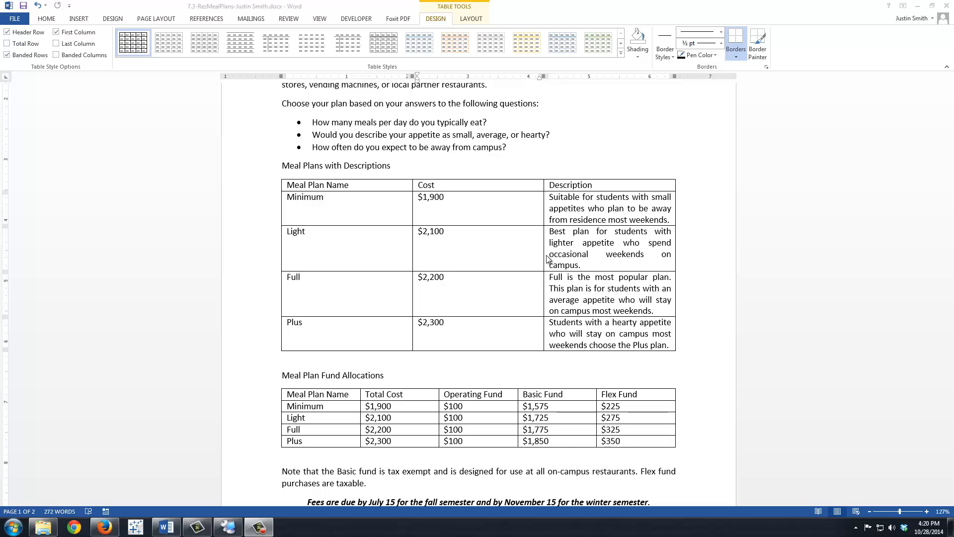
Step: Apply the Grid Table 4 - Accent 2 style to the Meal Plans with Descriptions table
left_click(531, 251)
left_click(604, 242)
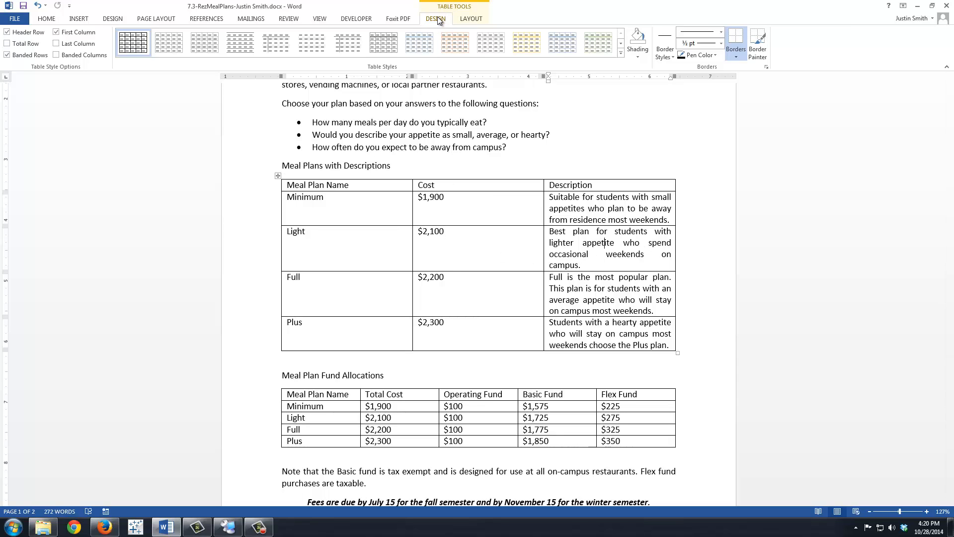
left_click(622, 52)
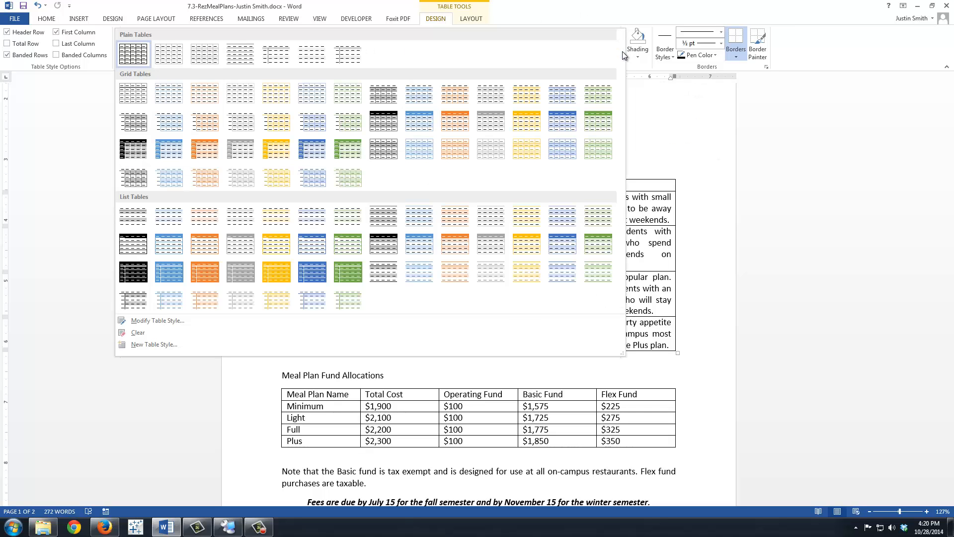
left_click(450, 122)
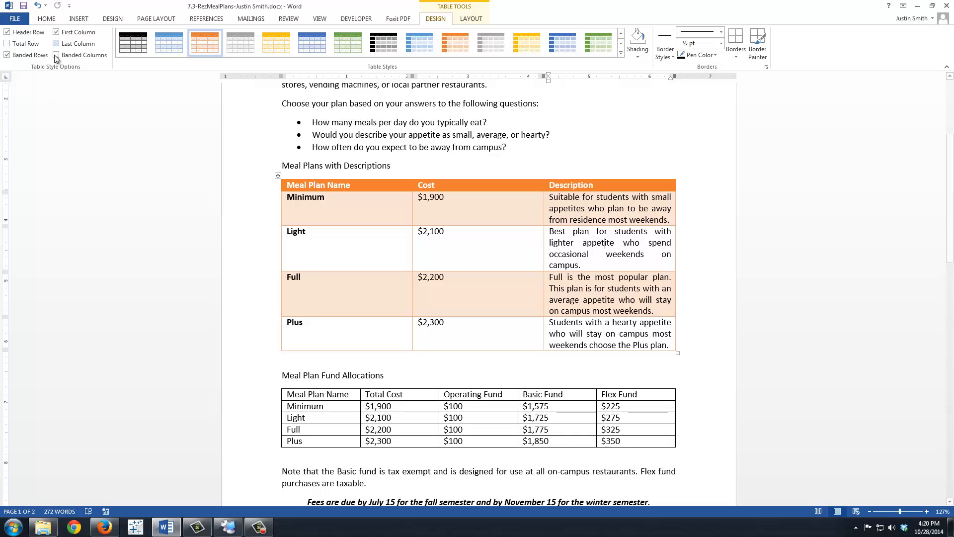
Step: Turn off the First Column table style option so the plan names are no longer bold
left_click(57, 33)
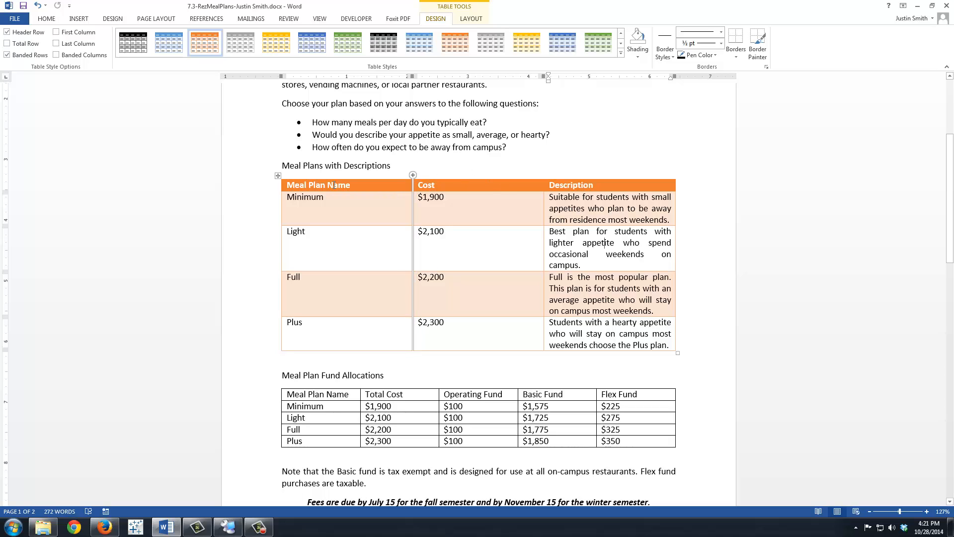
Step: Shade the Meal Plan Name header row with the dark brown theme colour
left_click(283, 186)
left_click_drag(449, 185, 562, 186)
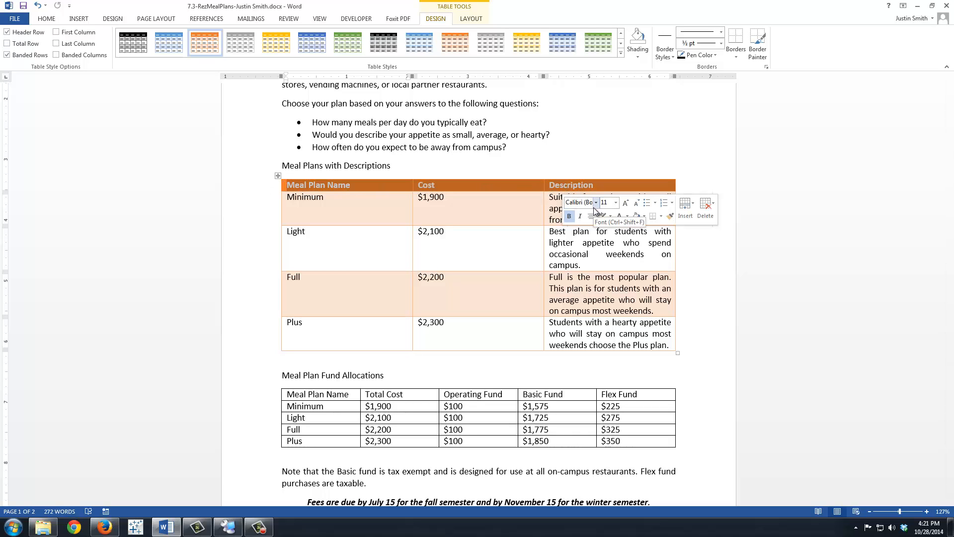
left_click(645, 217)
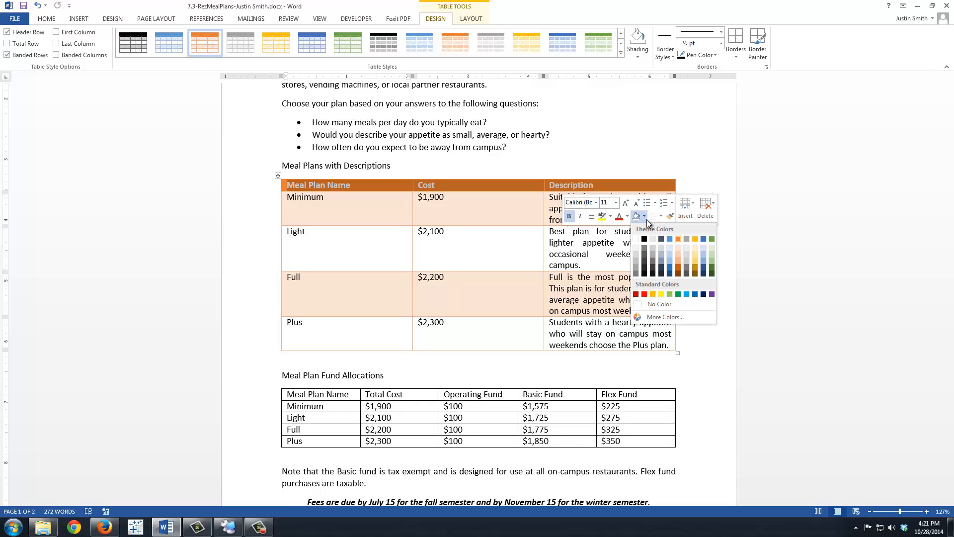
left_click(679, 273)
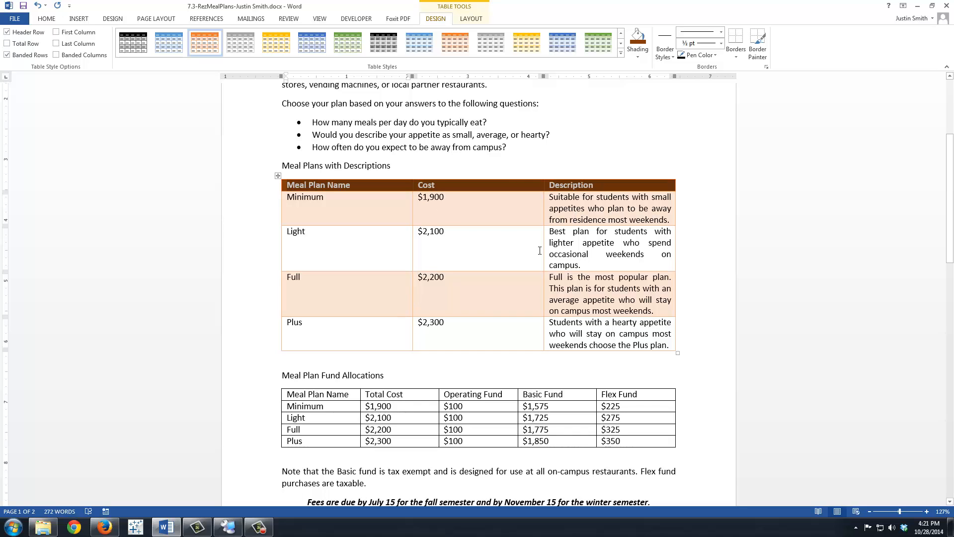
left_click(483, 251)
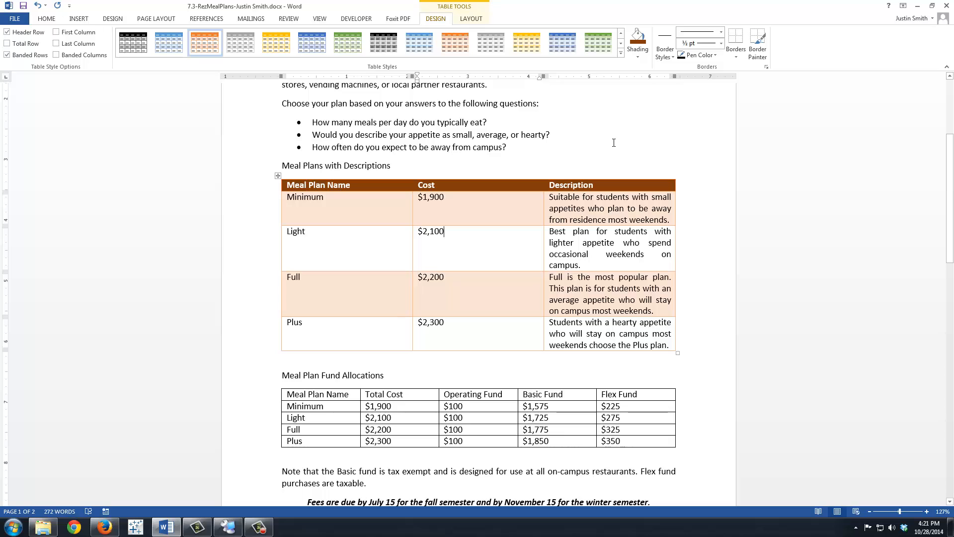
Step: Delete the Light row, leaving only the Minimum, Full and Plus plans
left_click(317, 289)
left_click(335, 243)
left_click(478, 21)
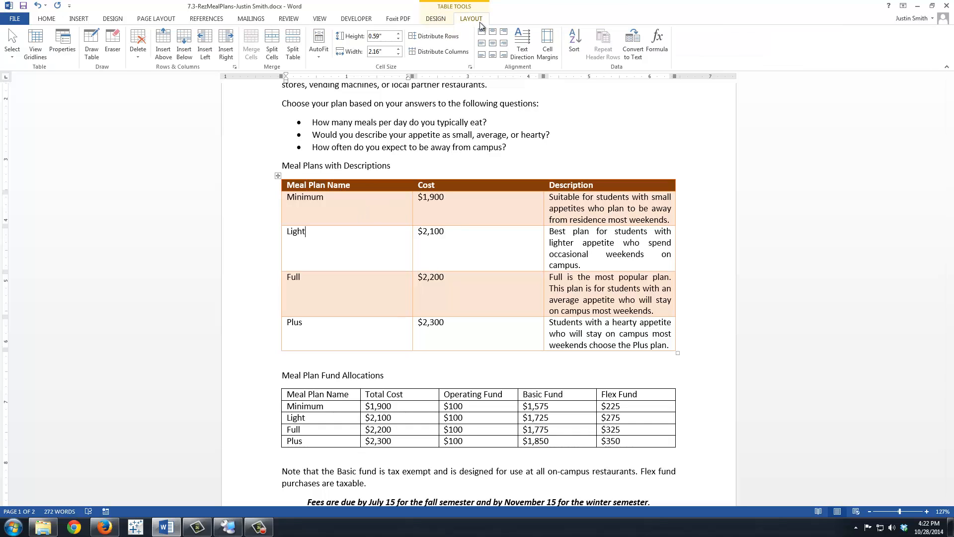
left_click(137, 56)
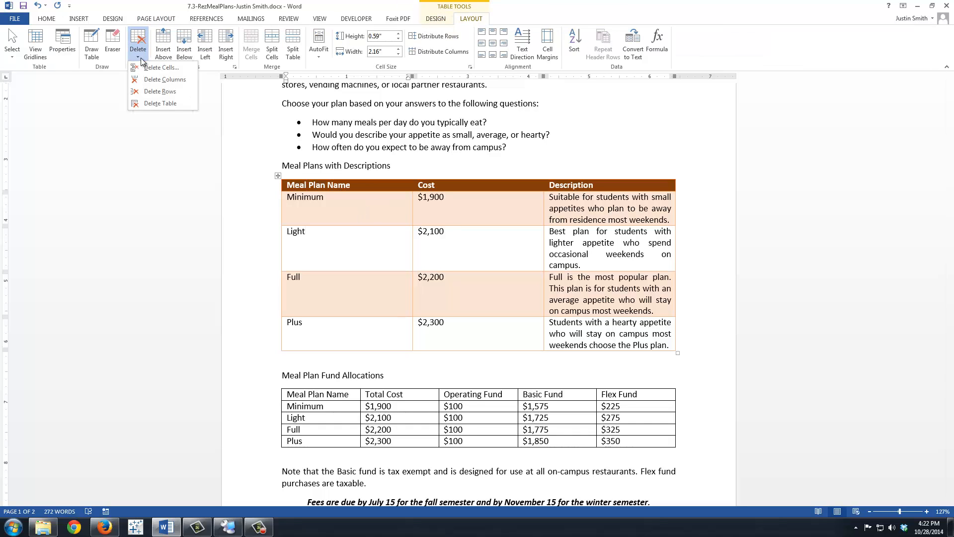
left_click(160, 92)
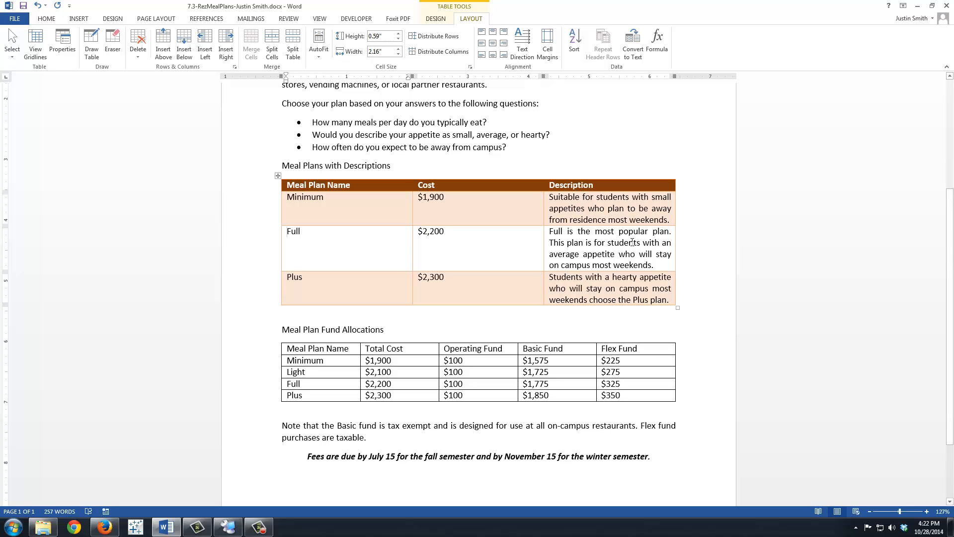
Step: Insert a new column left of Description headed 'Daily Spending'
left_click(582, 204)
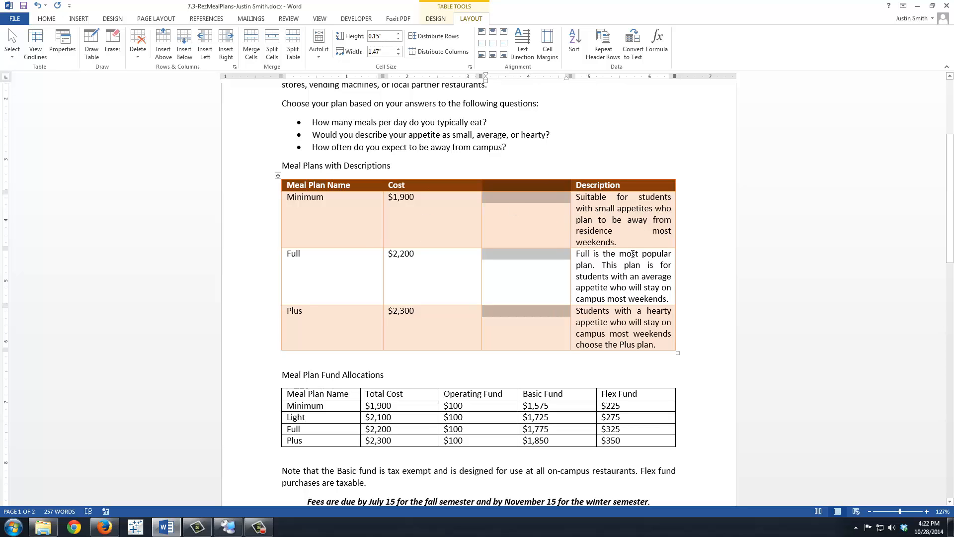
left_click(511, 185)
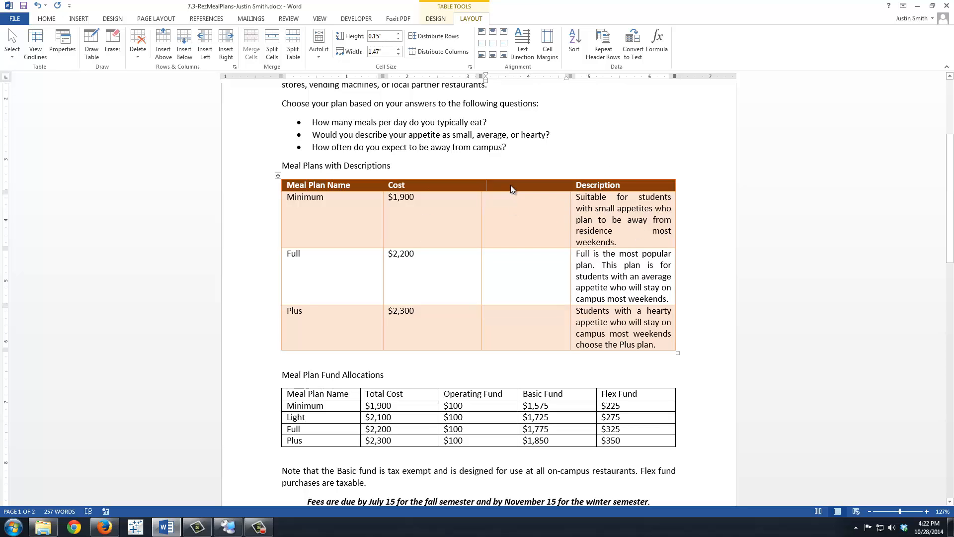
type("Daily Spen")
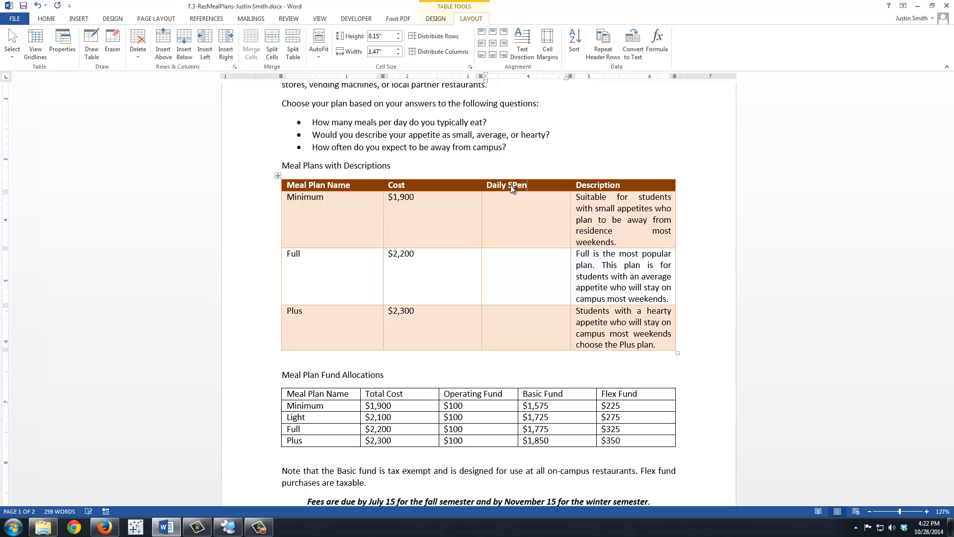
type("ding")
Step: Enter $17.38, $20.23 and $21.12 as the Minimum, Full and Plus daily spending
key("Down")
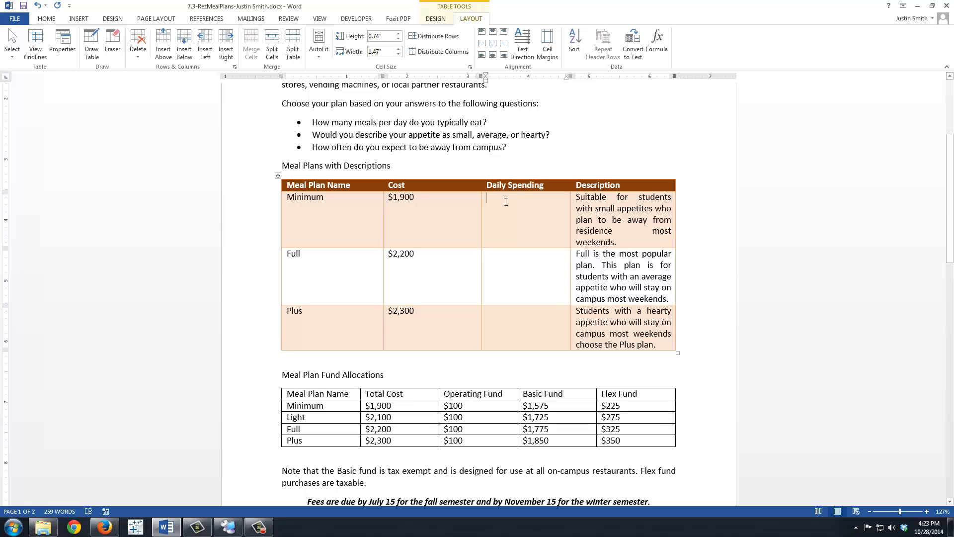
type("$17.3")
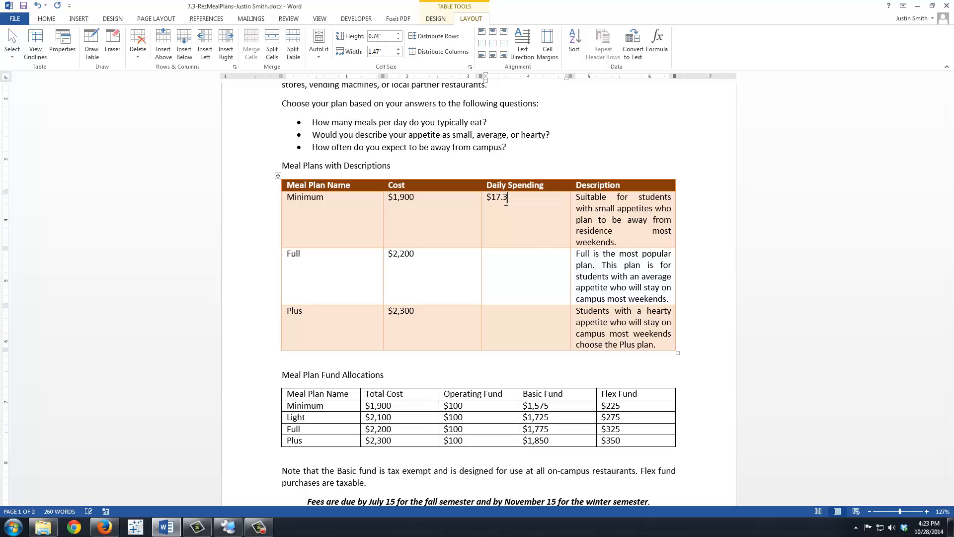
type("8")
key("Down")
type("$20.3")
key("BackSpace")
type("23")
key("Down")
type("$21.12")
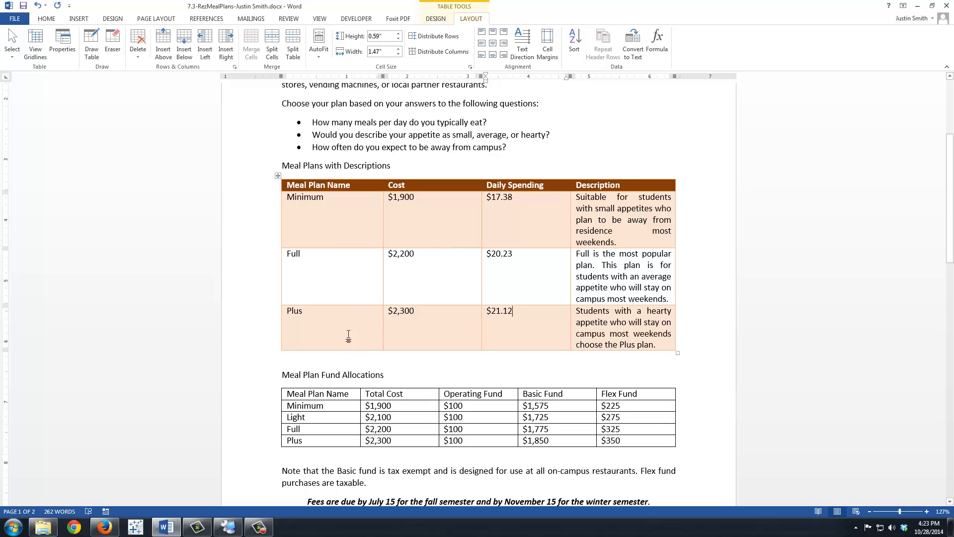
left_click(320, 315)
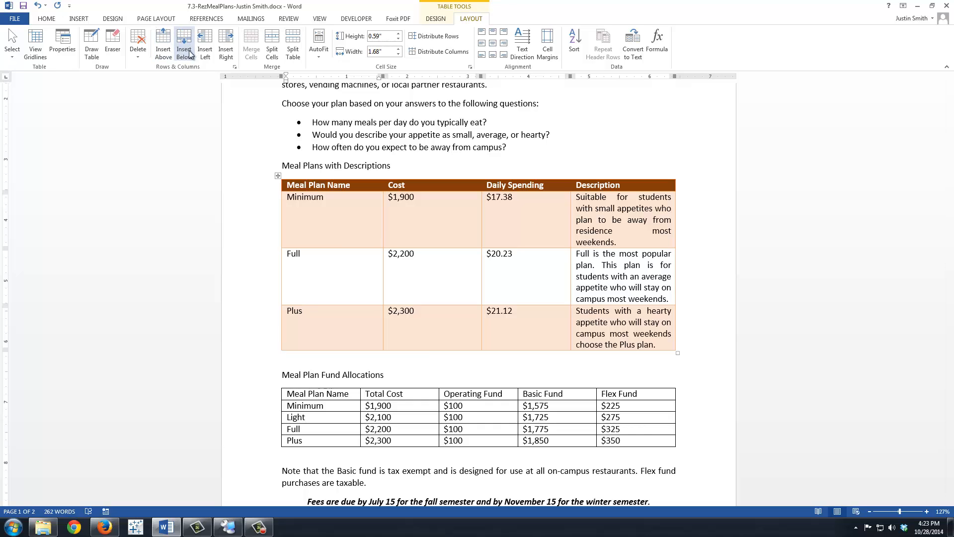
left_click(639, 199)
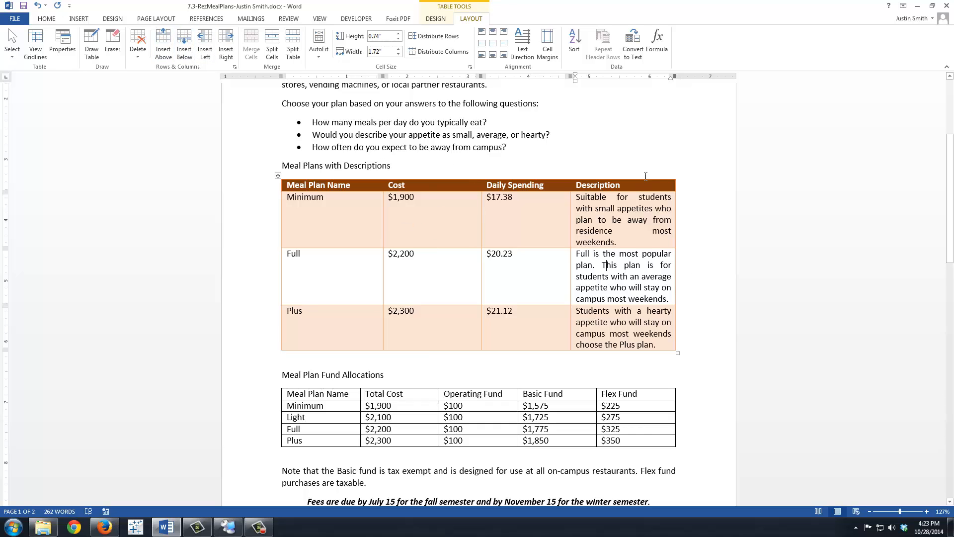
left_click(524, 212)
left_click(135, 54)
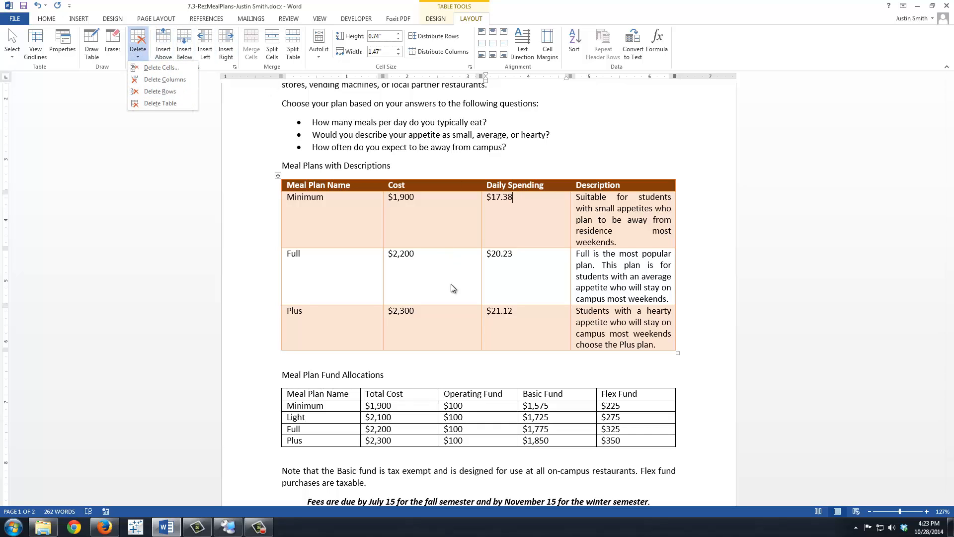
left_click(621, 324)
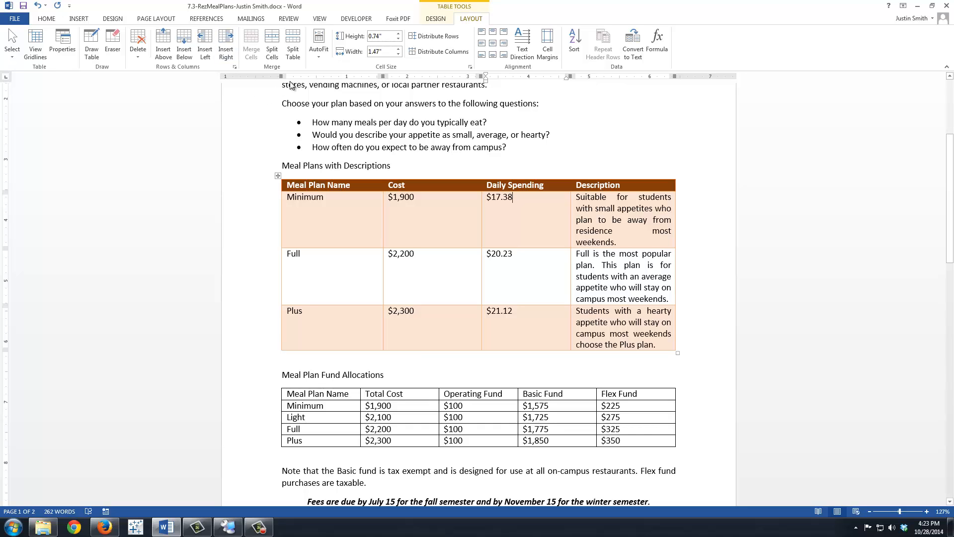
left_click(434, 221)
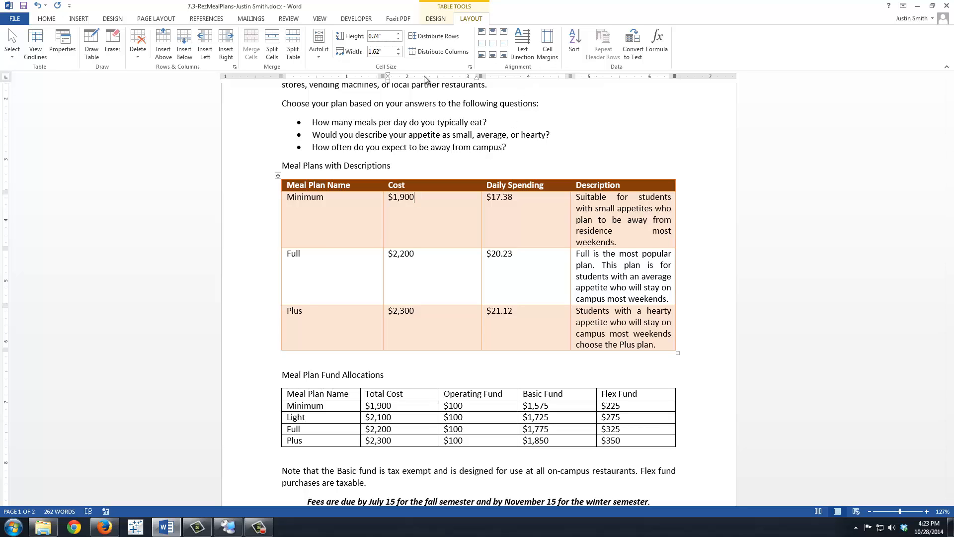
Step: Set the Cost column width to 1"
left_click(348, 206)
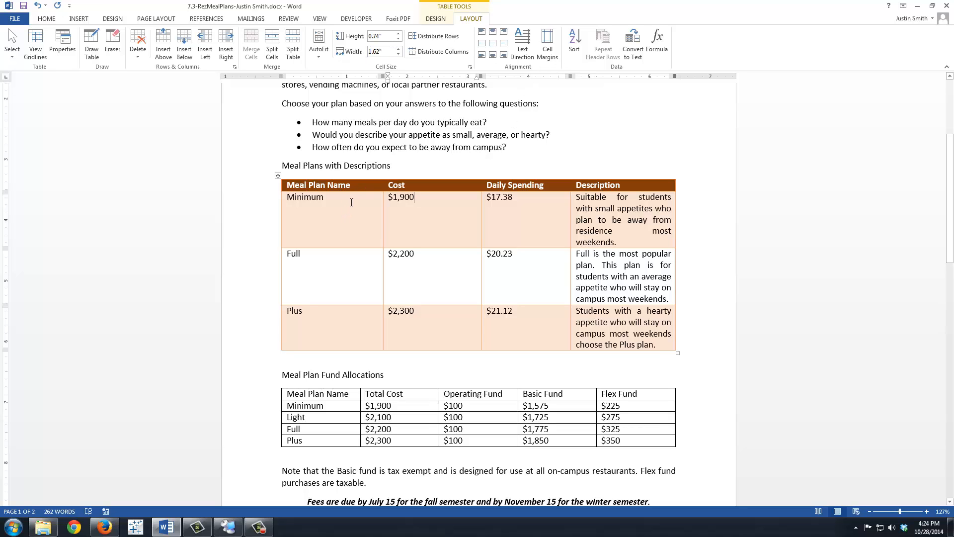
left_click(518, 203)
left_click(439, 220)
left_click_drag(401, 56, 401, 56)
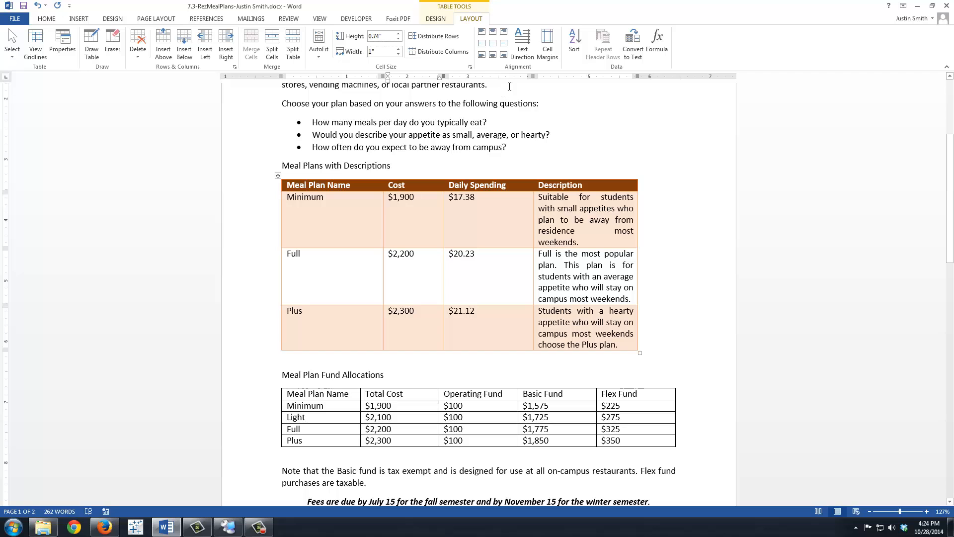
Step: Widen the Description column to 2.3"
left_click(587, 220)
left_click(398, 49)
left_click(399, 49)
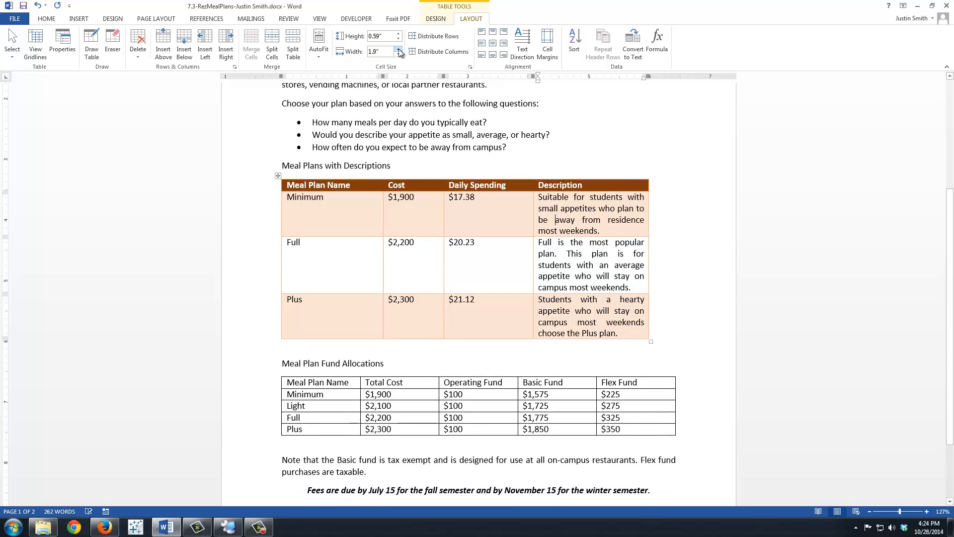
left_click(398, 49)
left_click(398, 49)
left_click(399, 48)
left_click(399, 49)
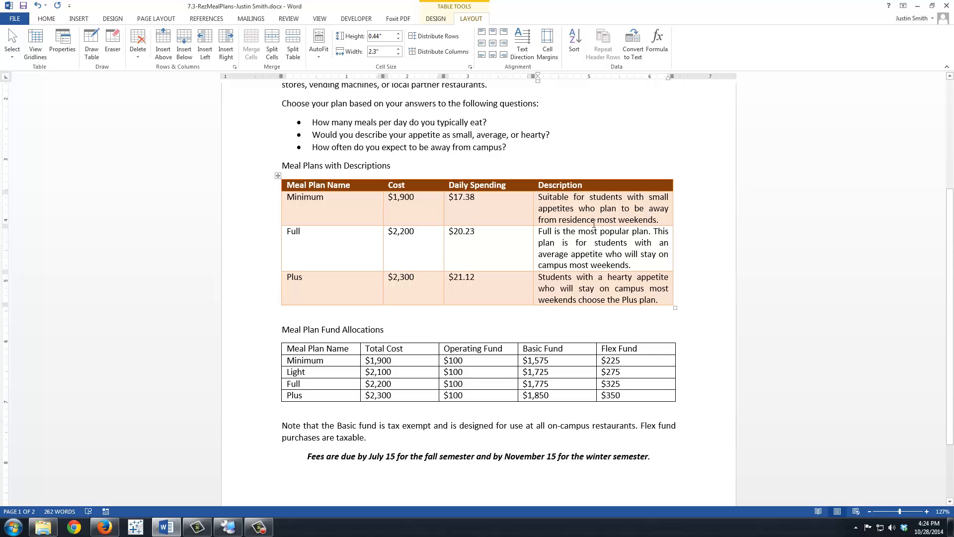
Step: Align the whole Description column to the top left
left_click(620, 242)
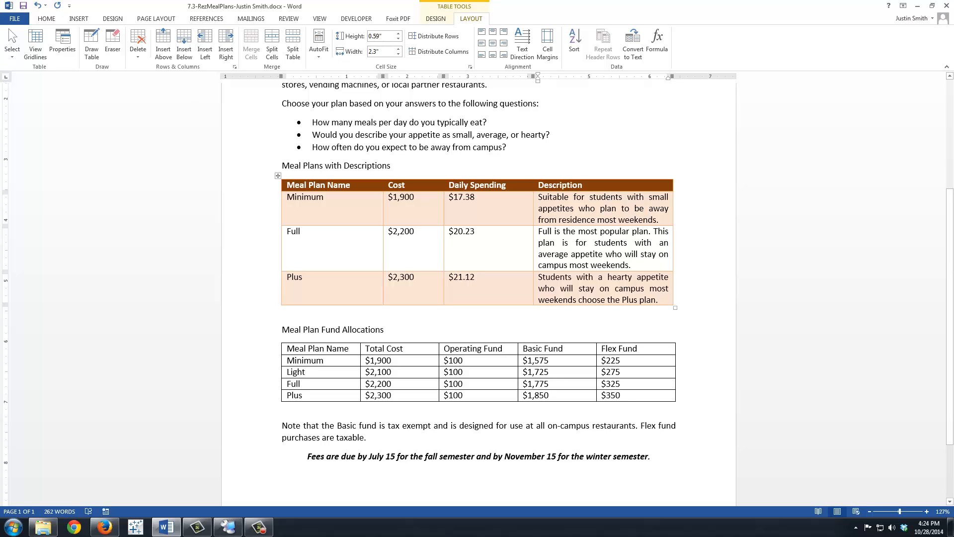
left_click(12, 50)
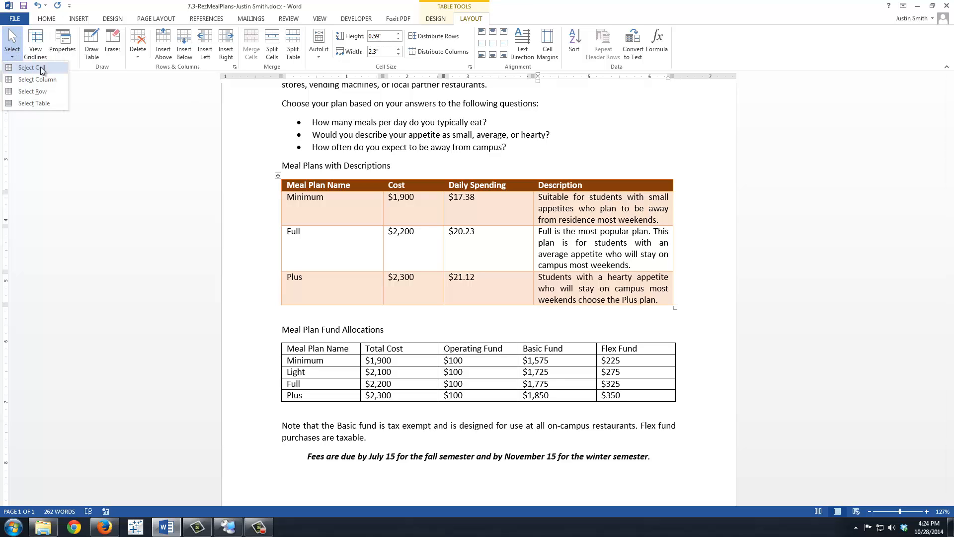
left_click(40, 80)
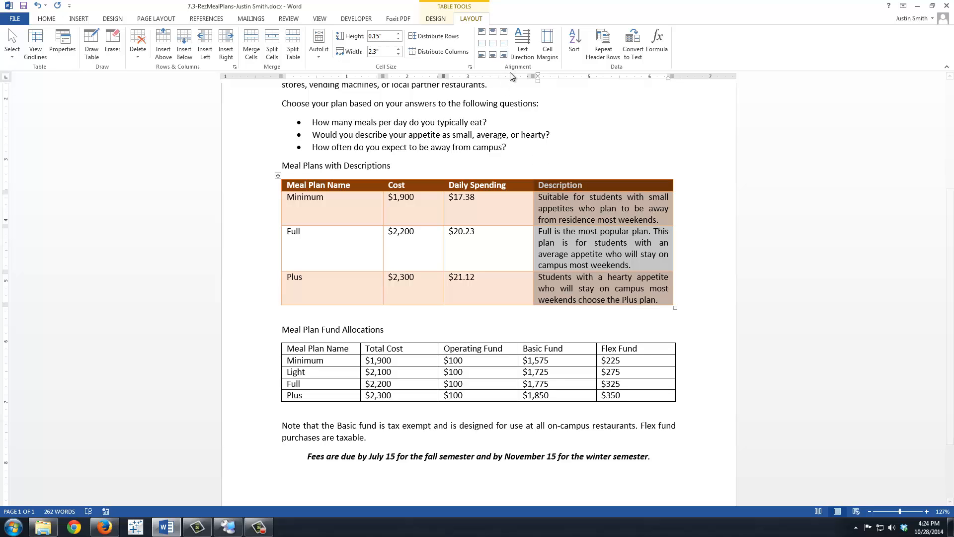
left_click(481, 33)
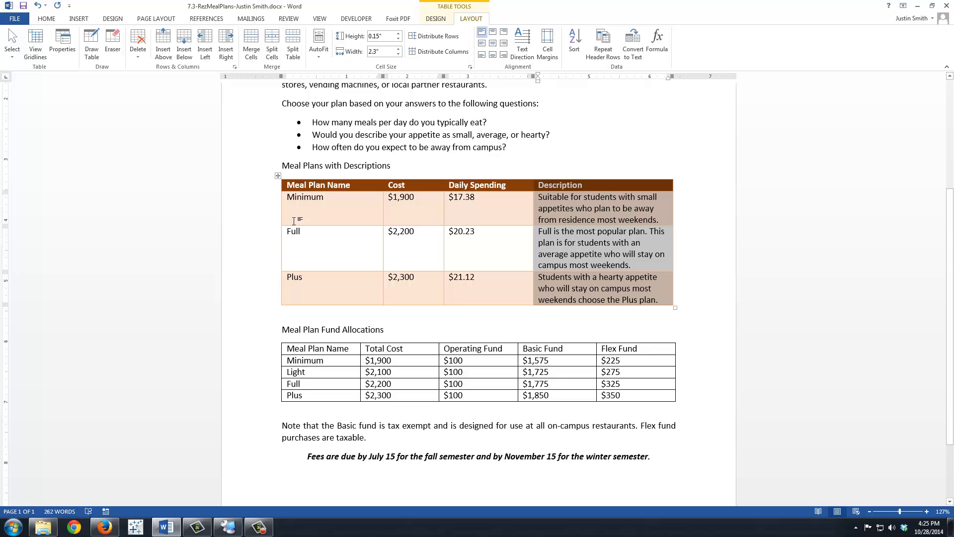
Step: Center the Meal Plan Name column horizontally and vertically
left_click(338, 201)
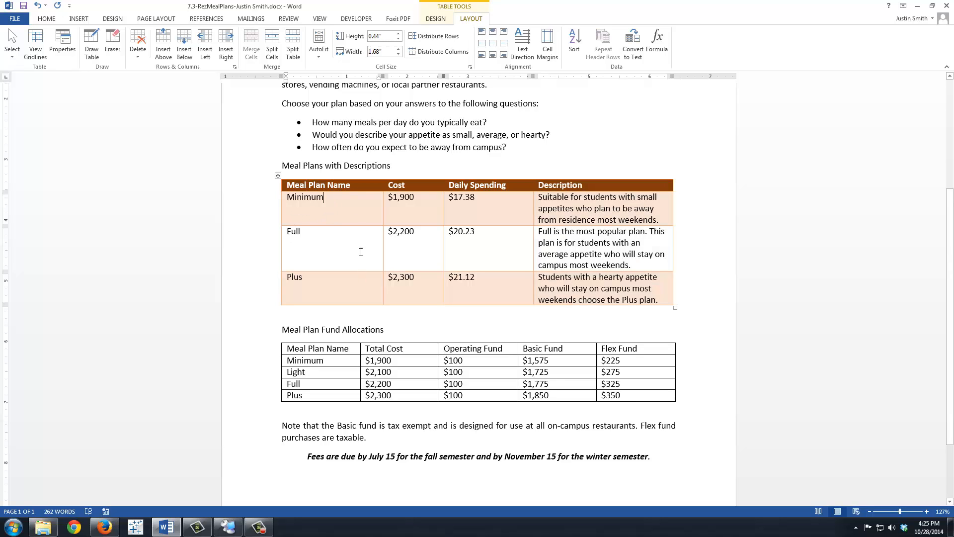
left_click(17, 55)
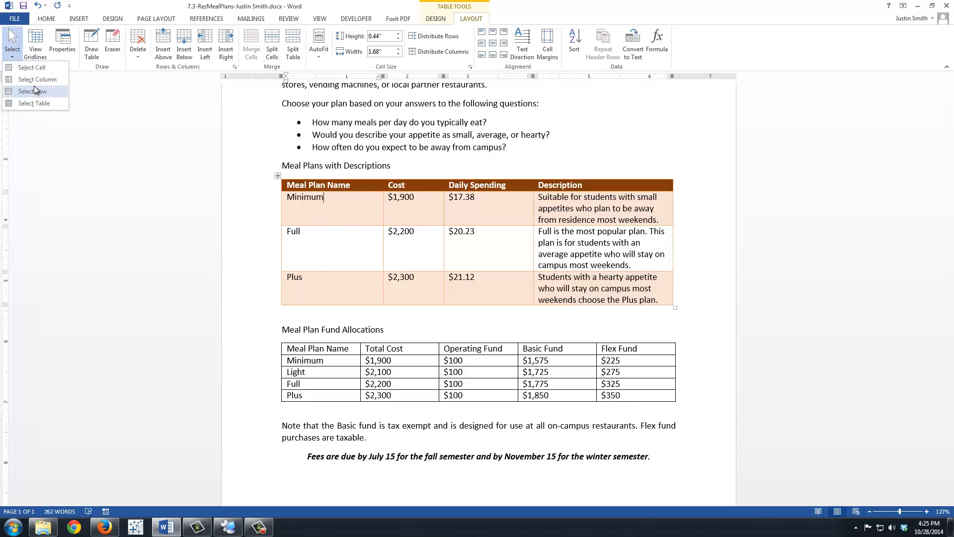
left_click(35, 80)
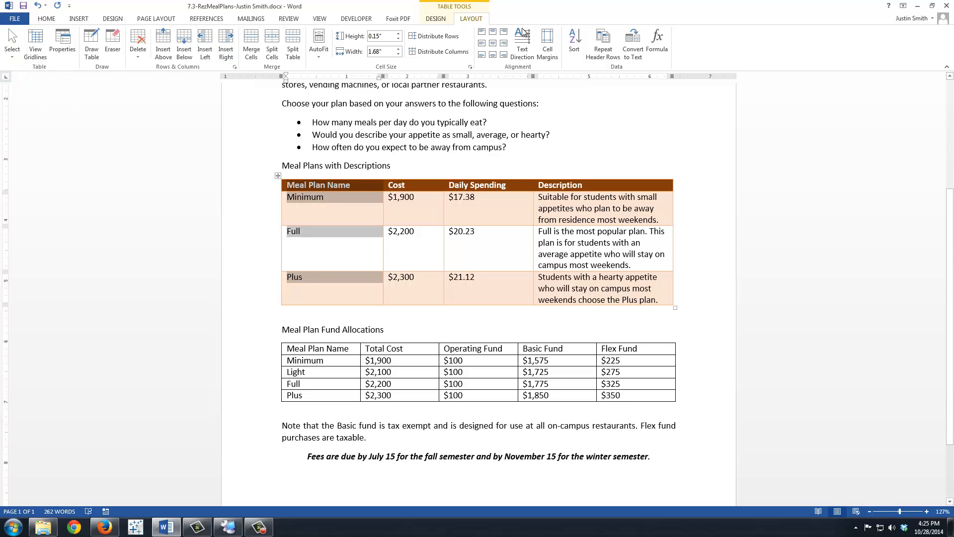
left_click(495, 45)
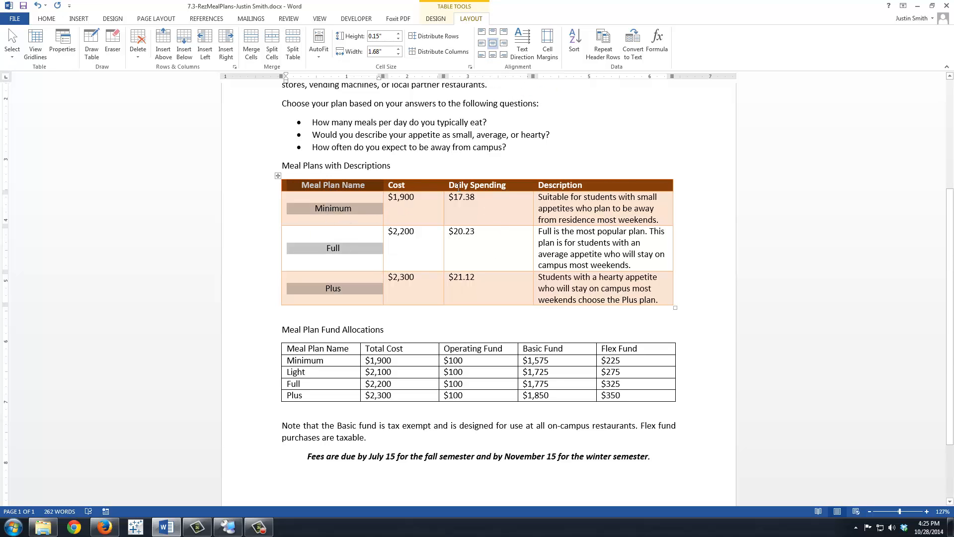
Step: Center the Cost and Daily Spending columns horizontally and vertically
left_click(409, 187)
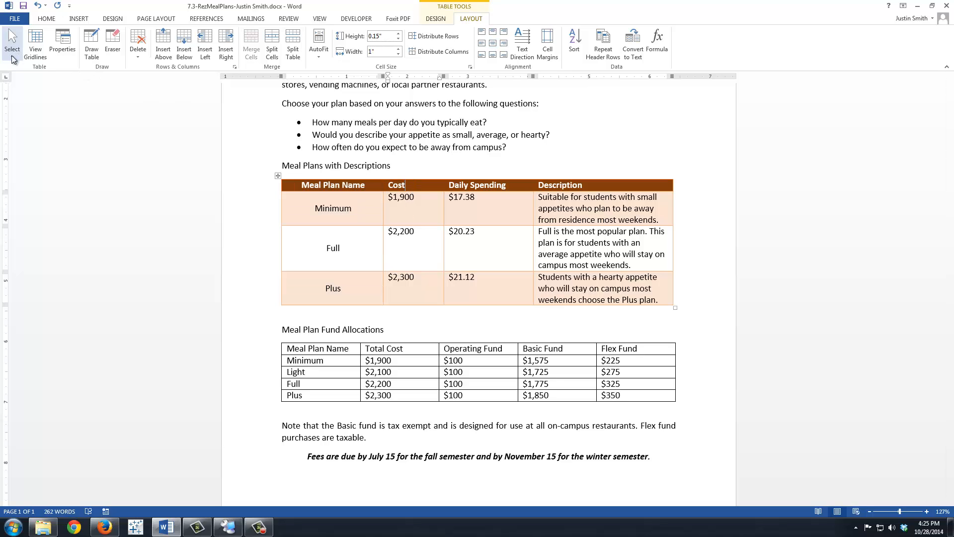
left_click(409, 178)
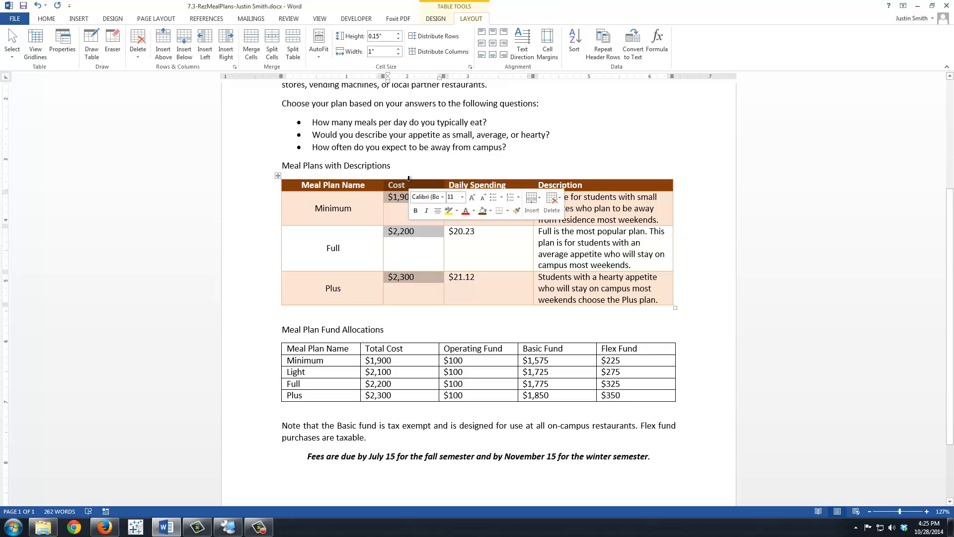
left_click(492, 43)
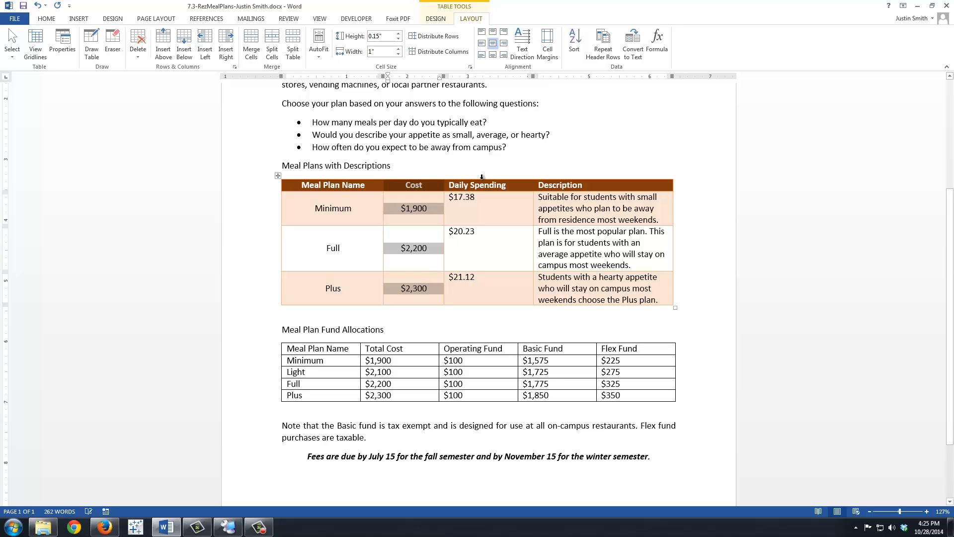
left_click(482, 176)
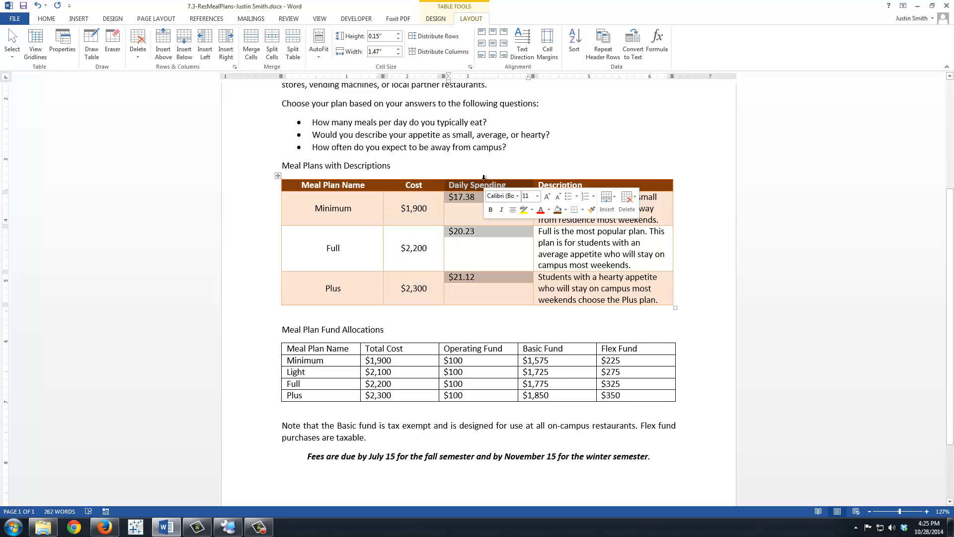
left_click(491, 44)
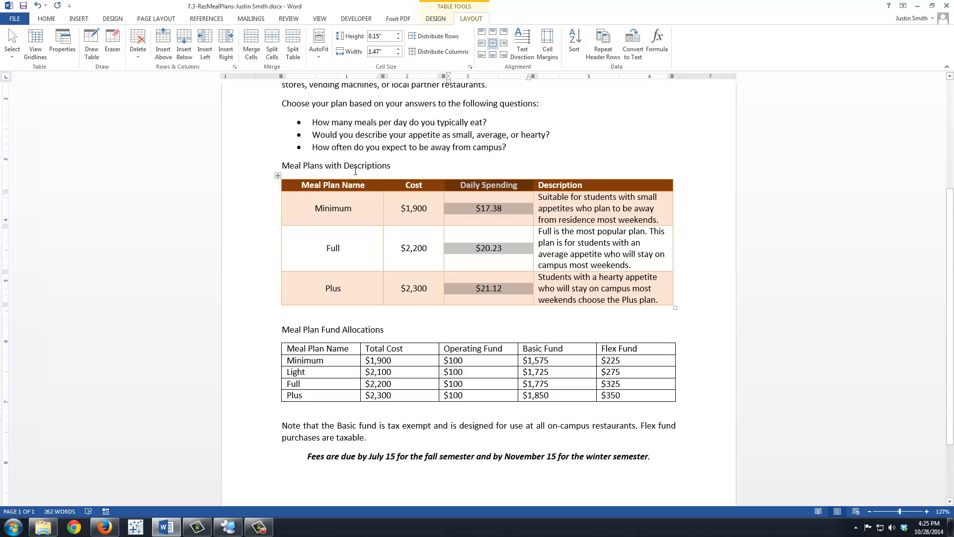
Step: Insert a blank row above the Meal Plan Name heading row of the Fund Allocations table
scroll(563, 347, "down", 1)
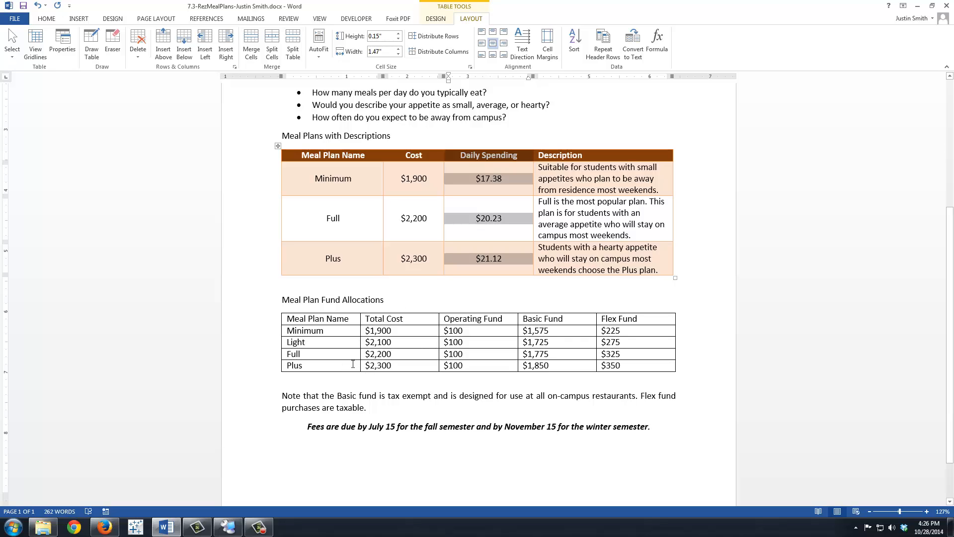
left_click(284, 319)
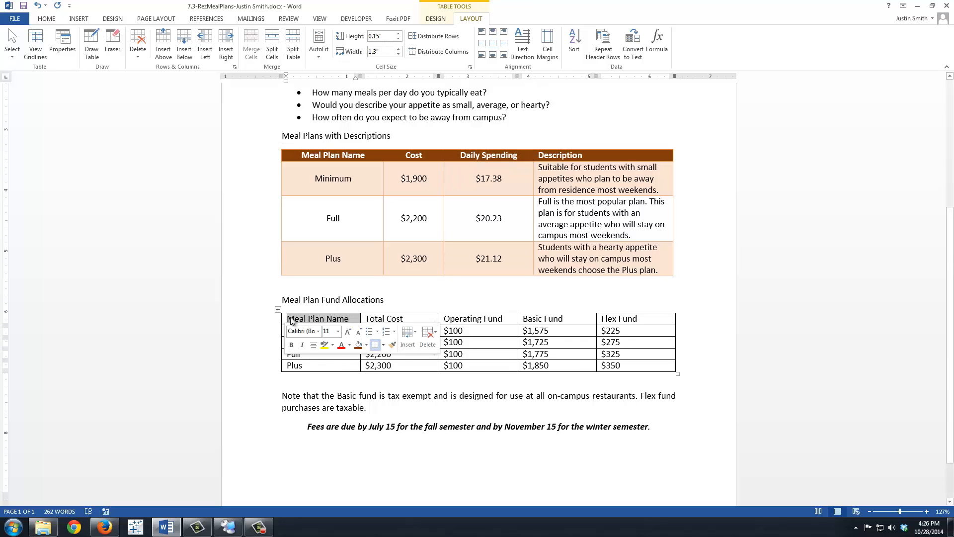
left_click(292, 320)
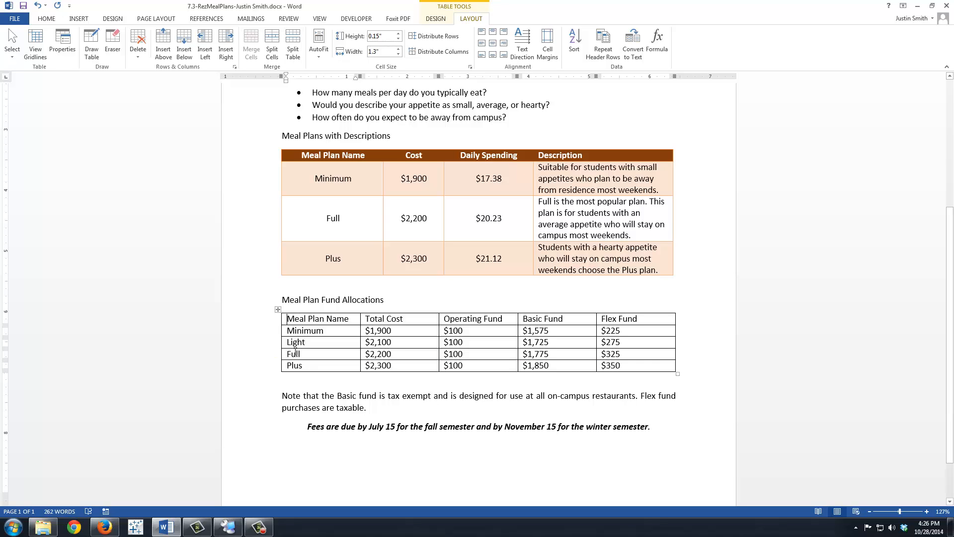
left_click(167, 55)
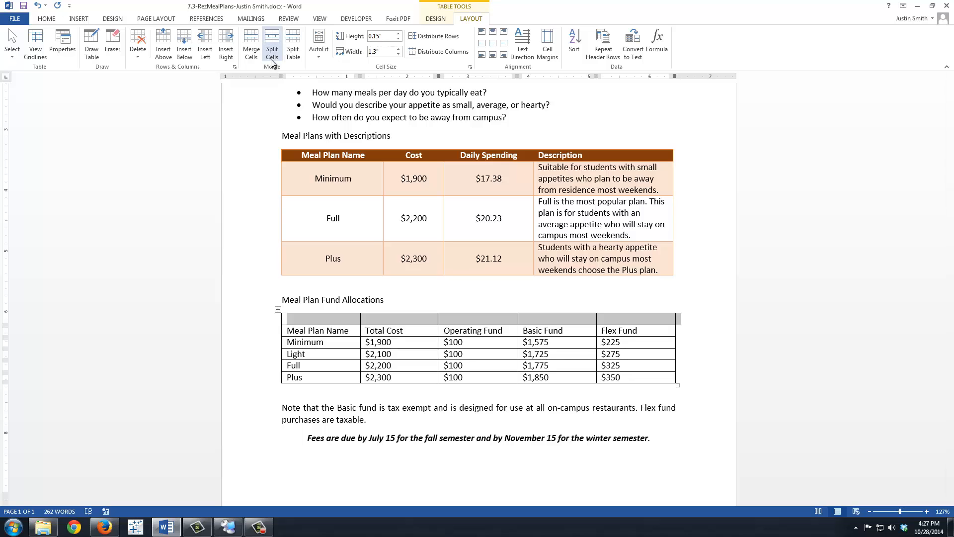
Step: Merge the new top row and title it 'Breakdown of Meal Plan Cost by Fund'
left_click(251, 54)
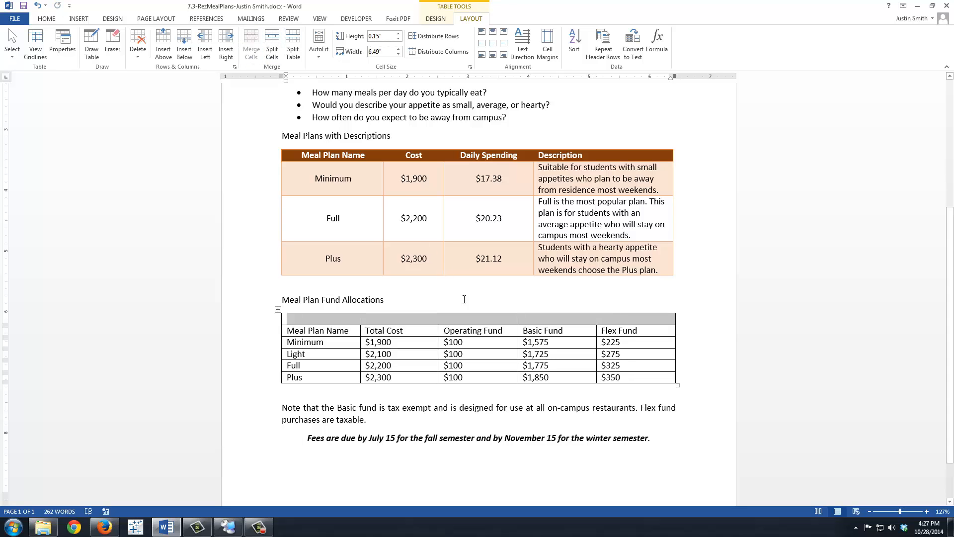
left_click(470, 319)
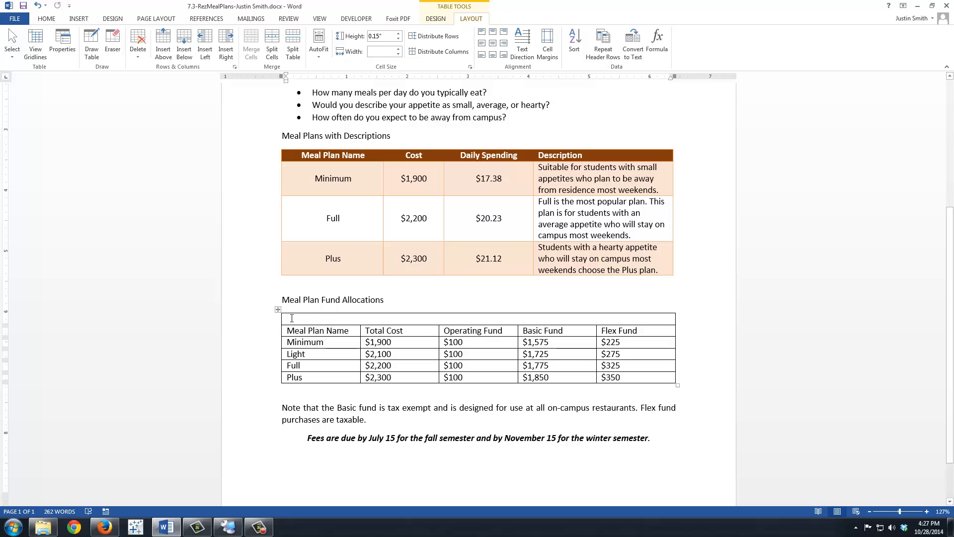
type("Breakdow")
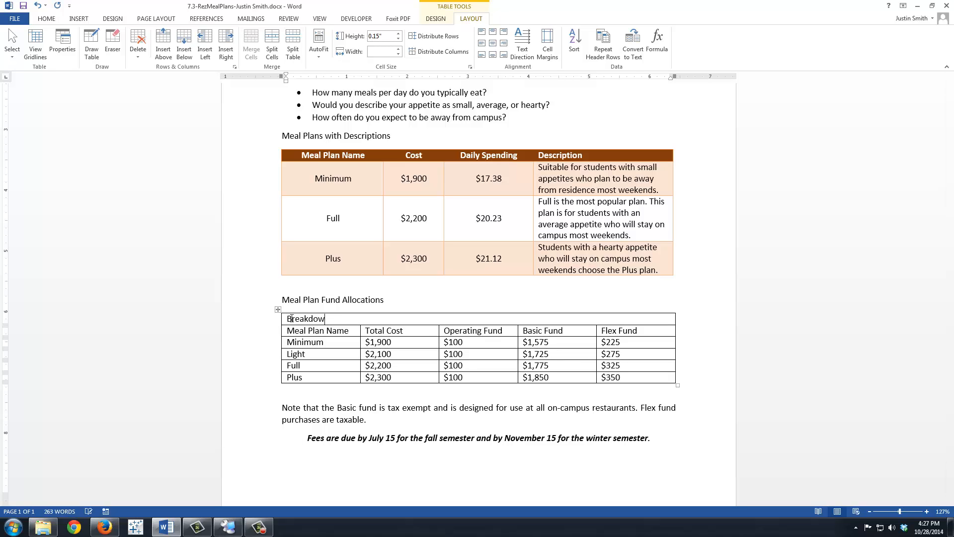
type("n of Meal Plan Cost by Fund")
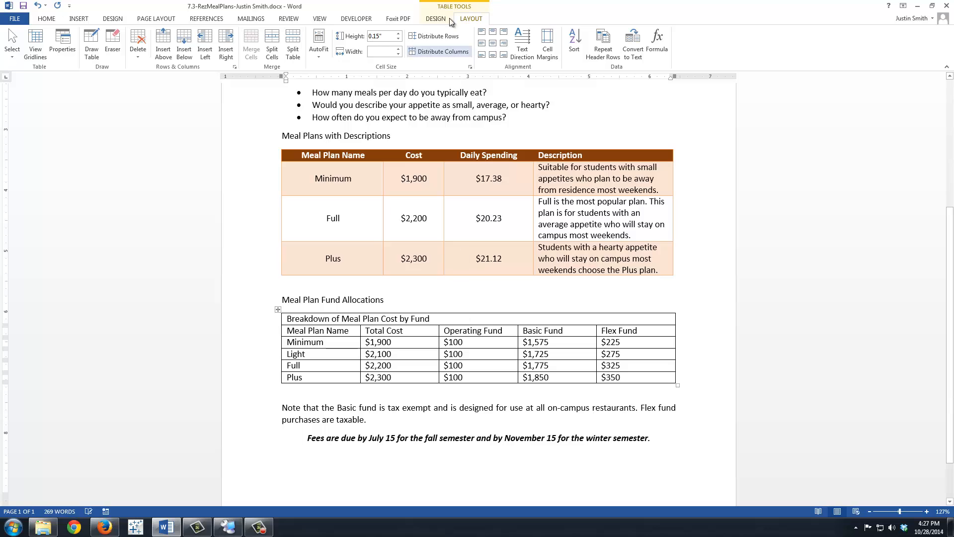
Step: Center the merged title, the column headings and the four data rows of the fund table
left_click(492, 44)
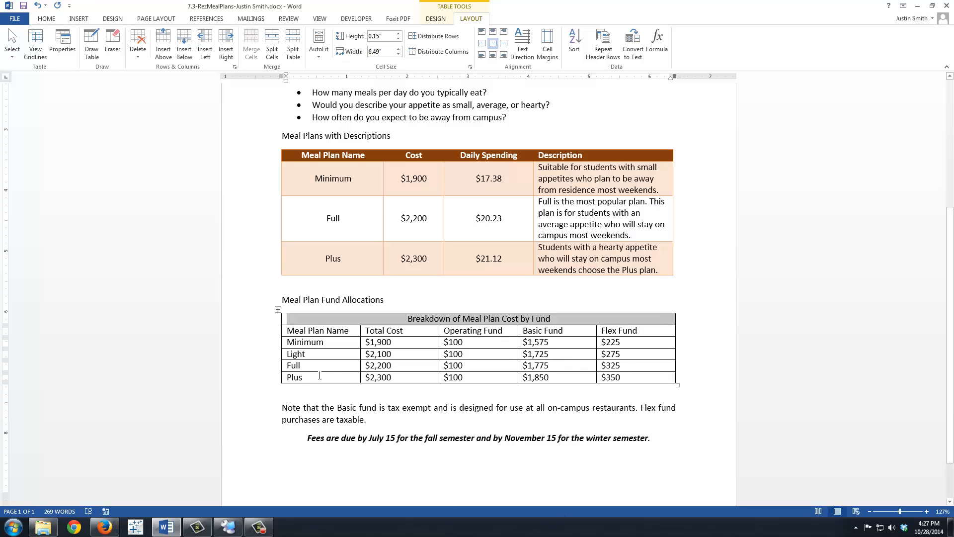
left_click(345, 343)
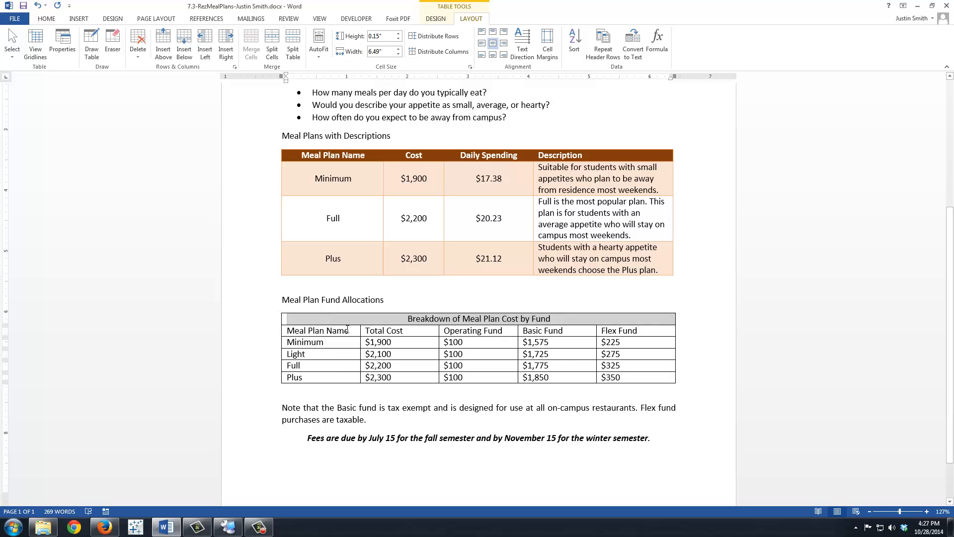
left_click_drag(284, 332, 627, 338)
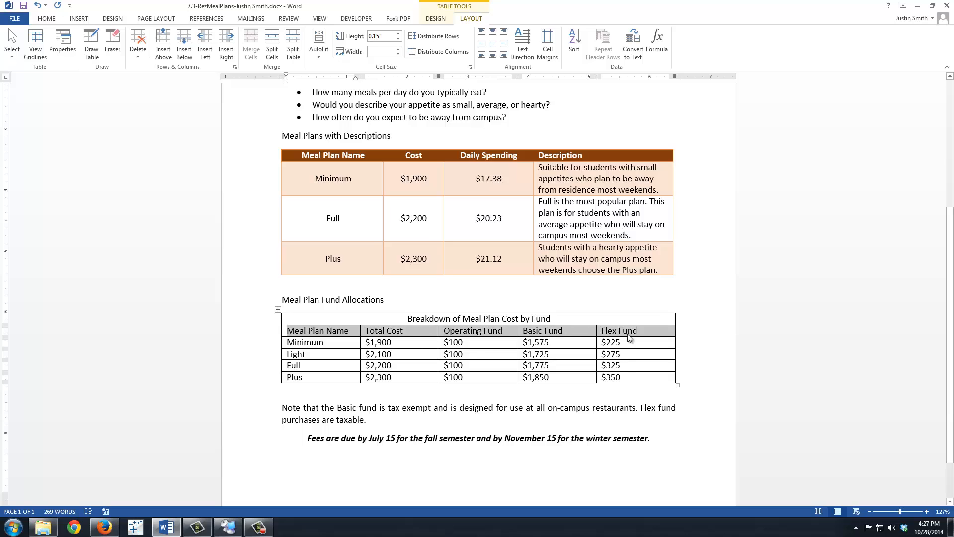
left_click(493, 39)
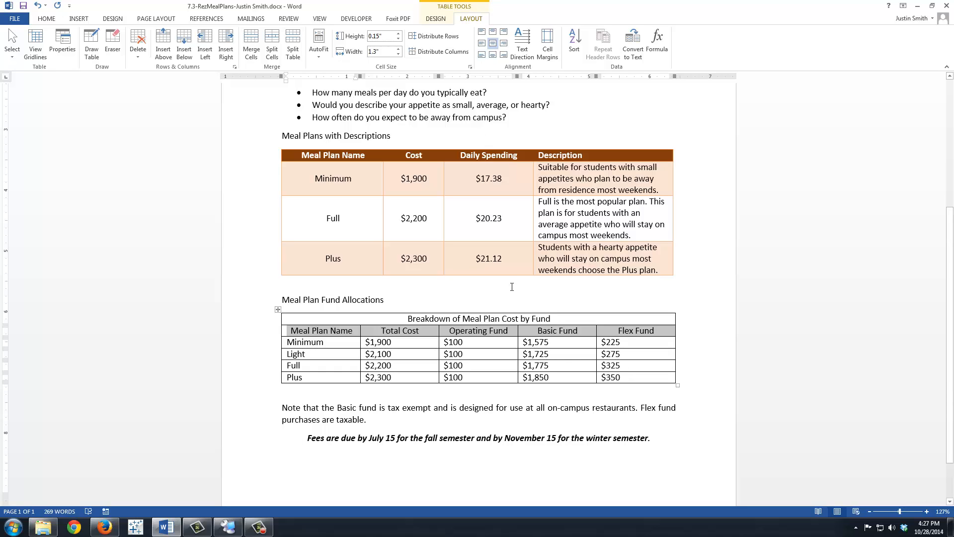
left_click(295, 332)
left_click_drag(297, 330, 660, 379)
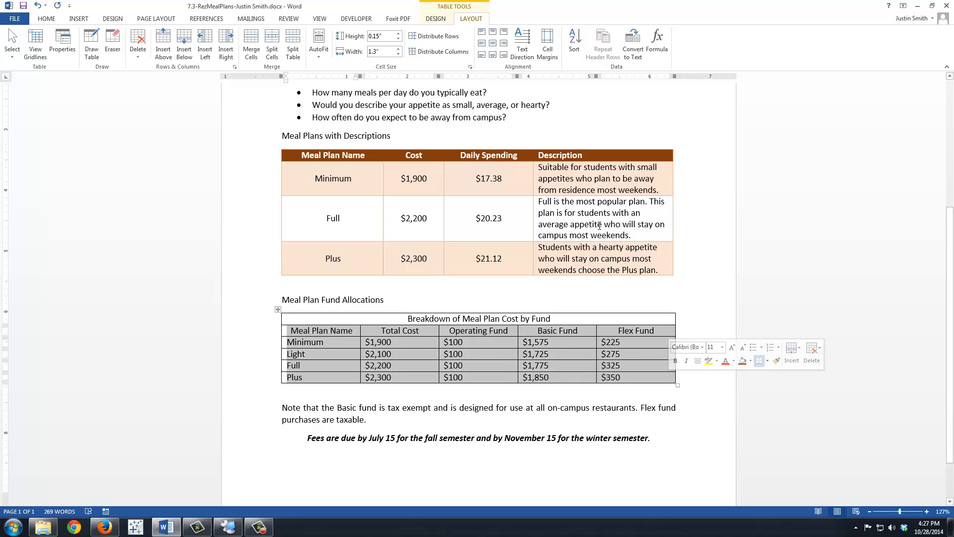
left_click(493, 44)
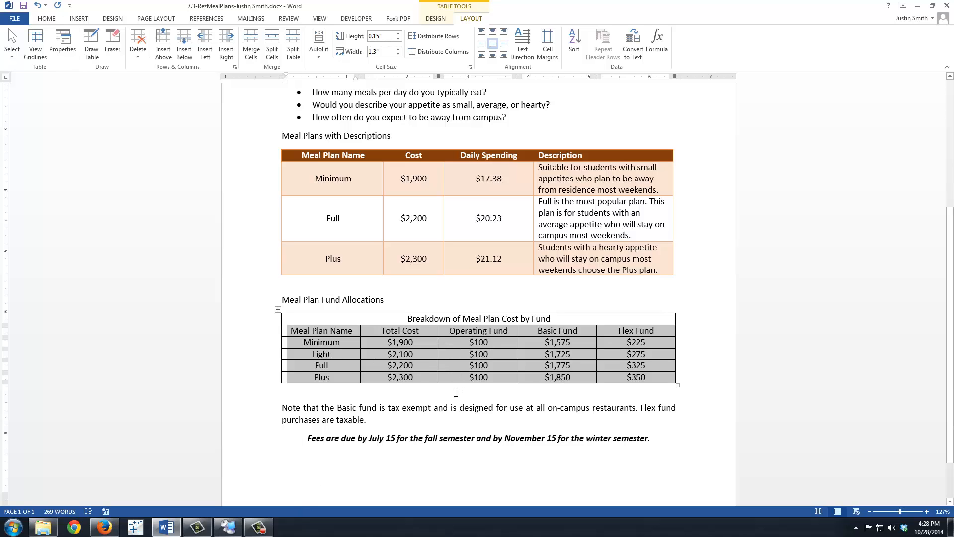
Step: Select the whole Fund Allocations table and apply No Border to remove every border line
left_click(277, 311)
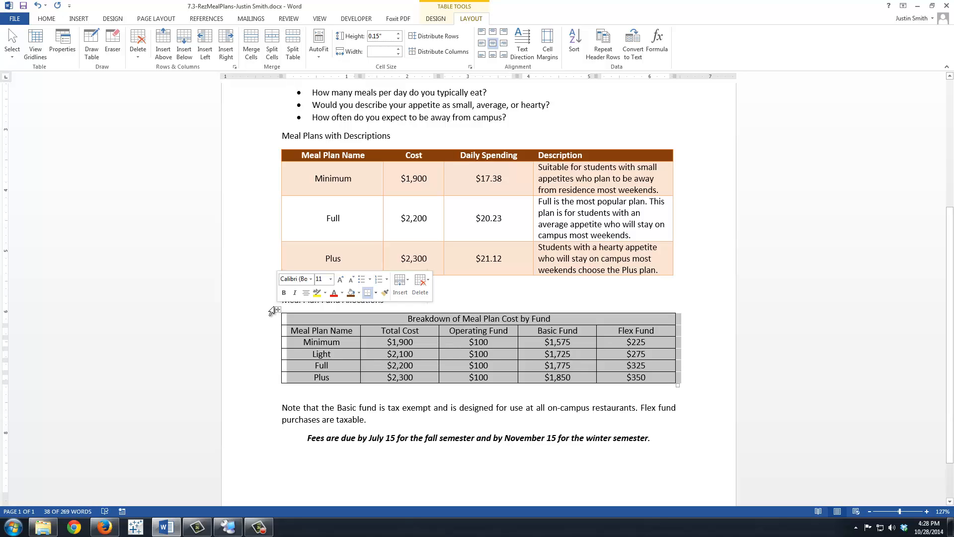
left_click(436, 19)
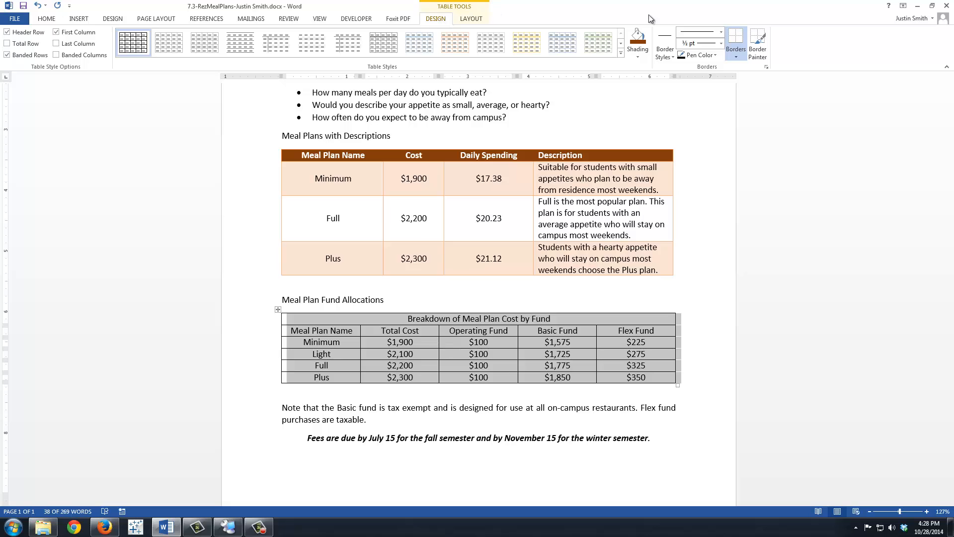
left_click(670, 57)
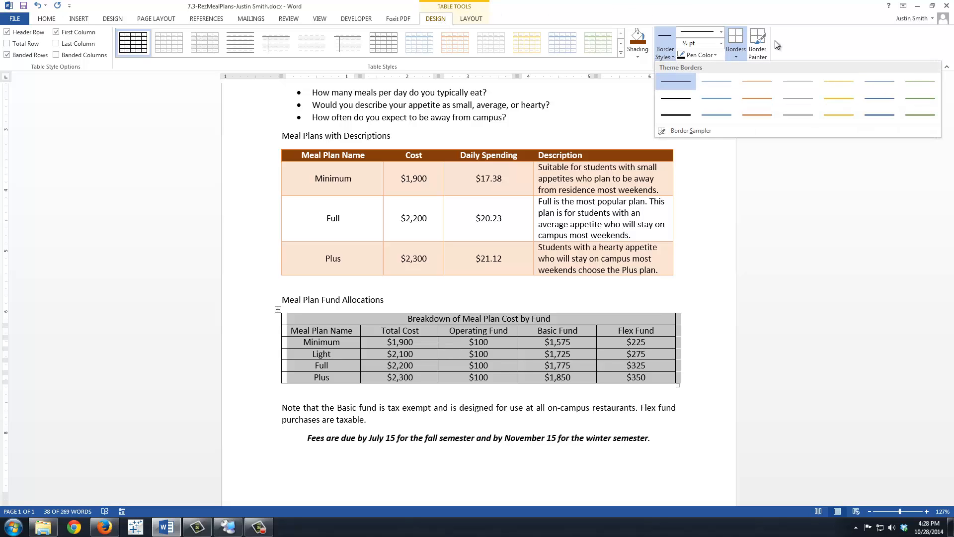
left_click(737, 58)
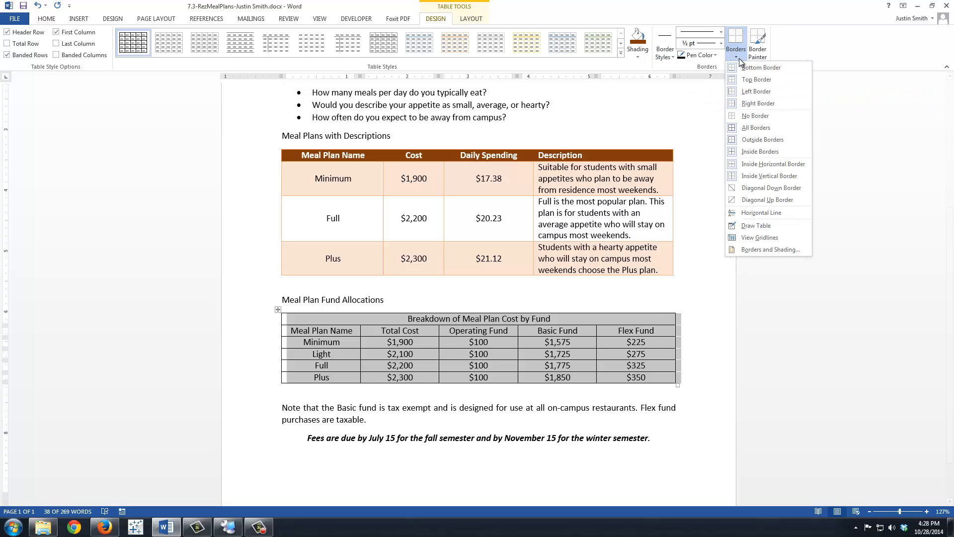
left_click(748, 115)
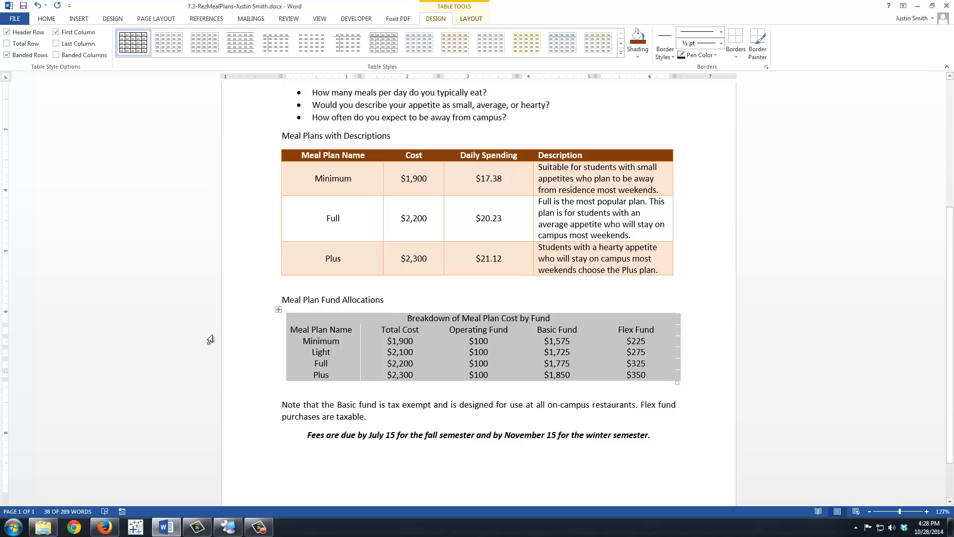
left_click(408, 416)
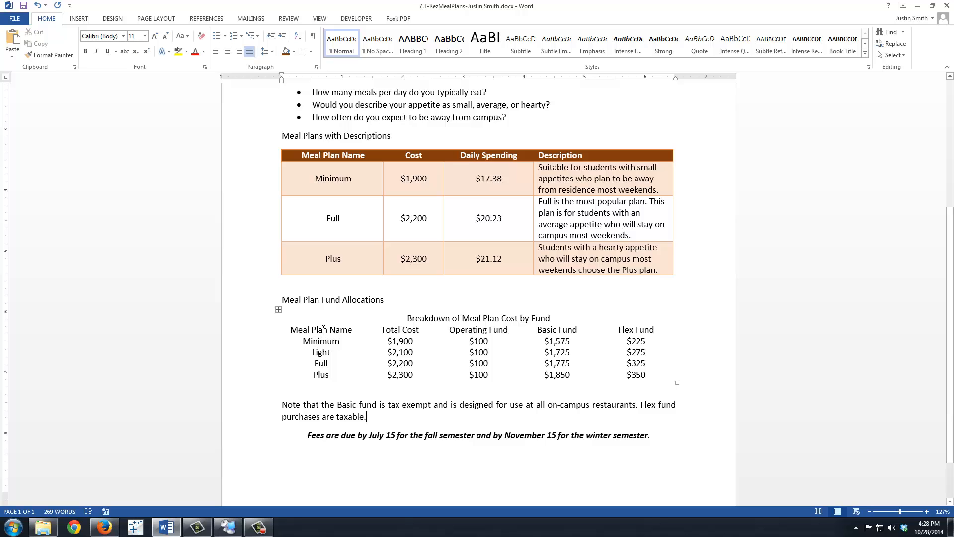
Step: Set the Meal Plan Name column cells, through Plus, to Align Center Left
left_click_drag(324, 329, 321, 369)
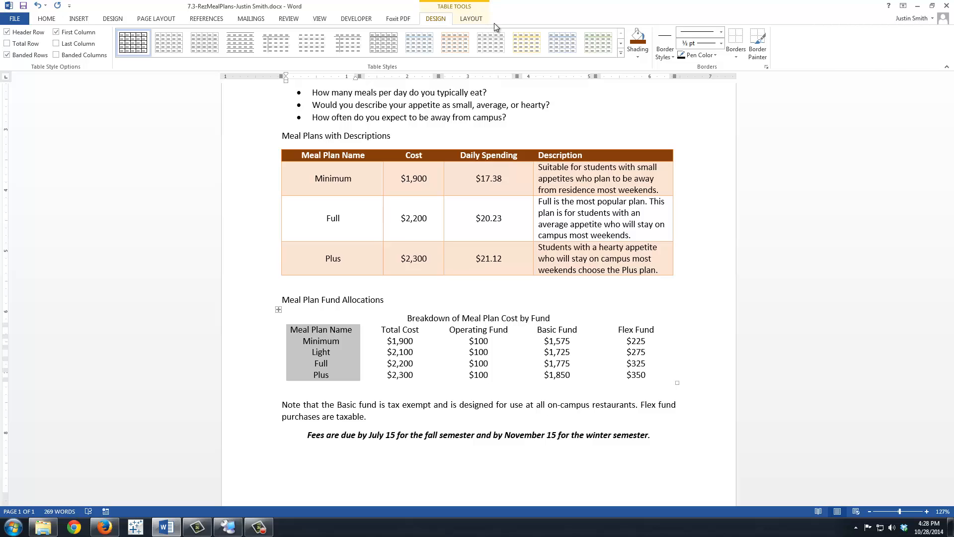
left_click(473, 18)
left_click(481, 44)
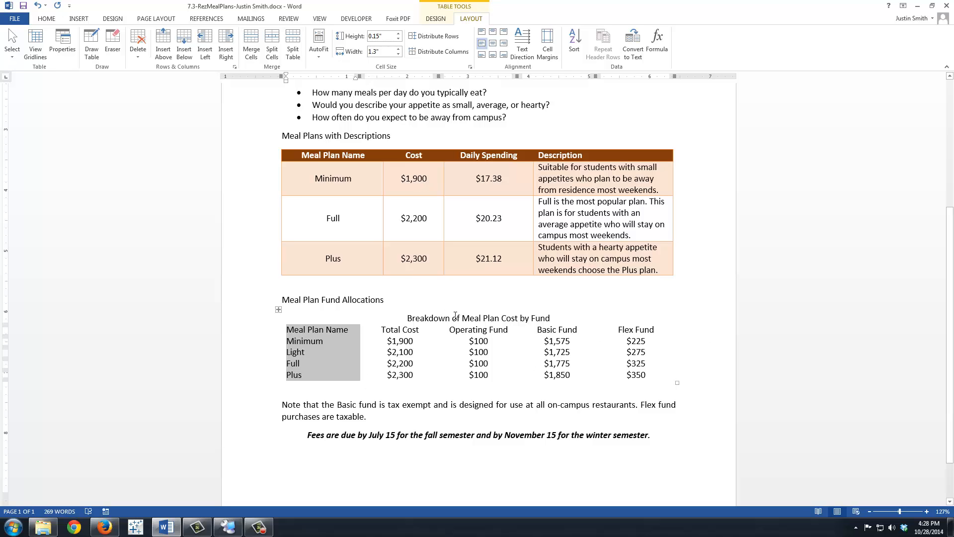
left_click(479, 363)
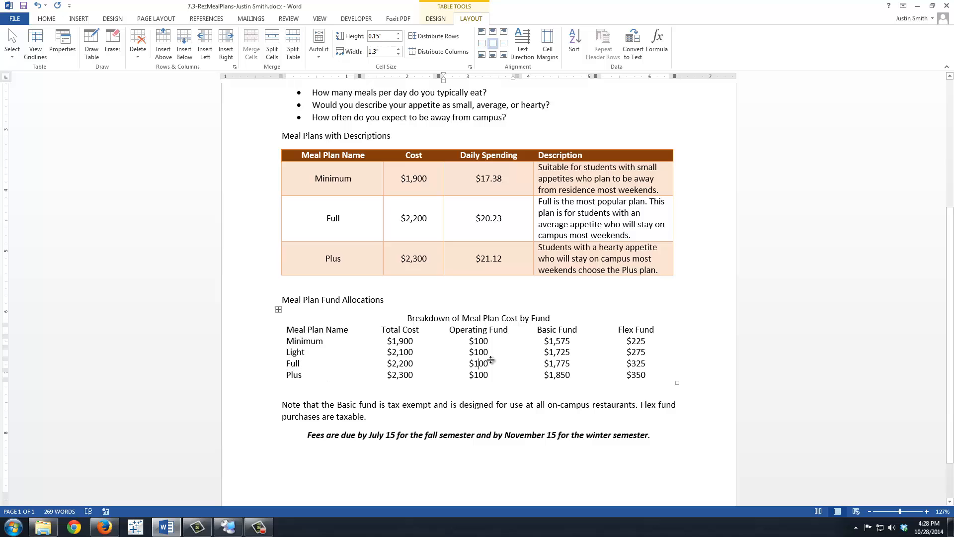